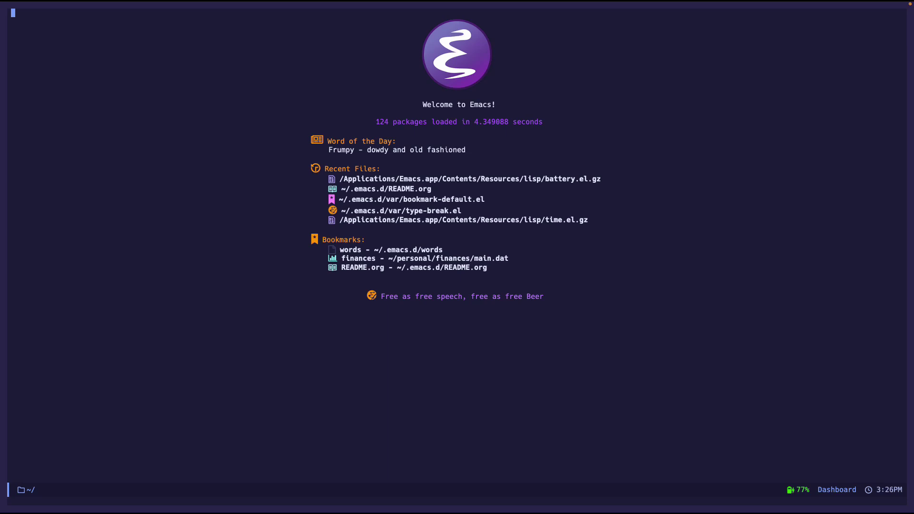
# - Open the README.org bookmark and jump to the battery use-package line
pyautogui.hotkey('ctrl', 'x')
pyautogui.write('breadme')
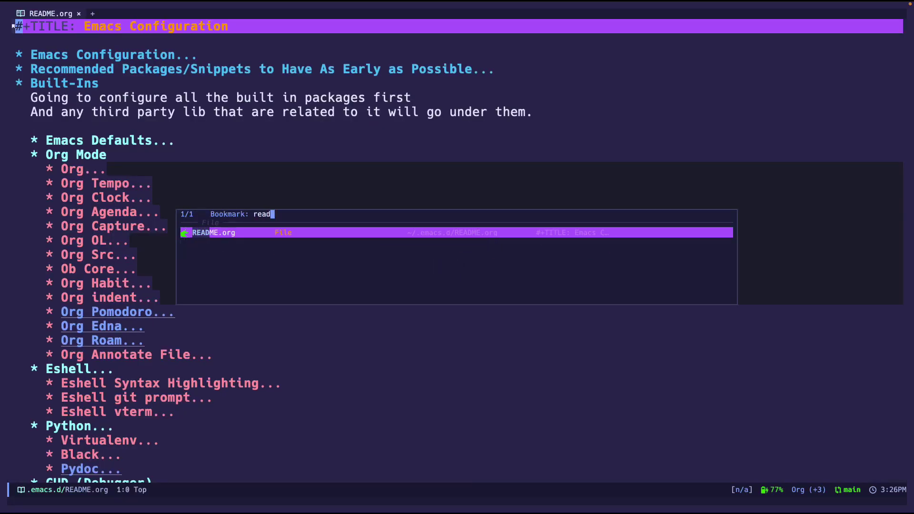
pyautogui.press('Return')
pyautogui.hotkey('ctrl', 's')
pyautogui.write('use packa')
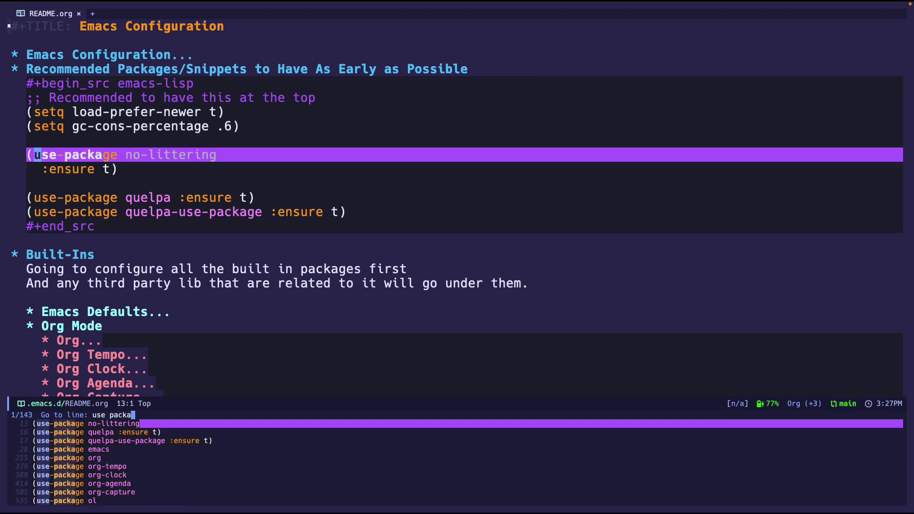
pyautogui.write('ge batter')
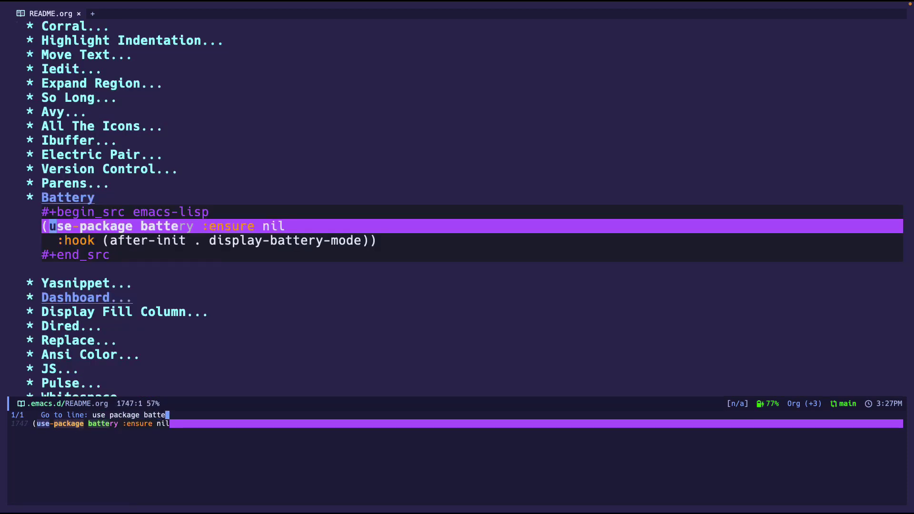
pyautogui.press('Return')
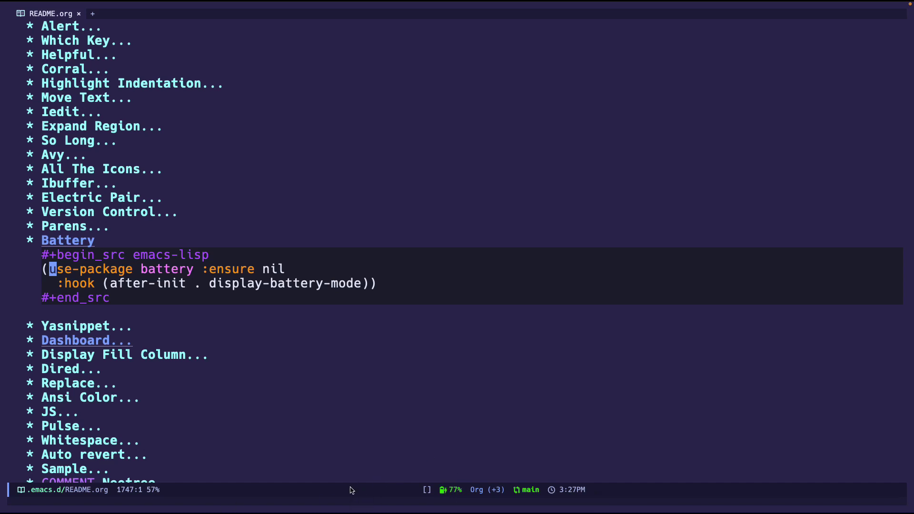
# - Move point up to the Battery heading above the display-battery-mode hook
pyautogui.click(379, 284)
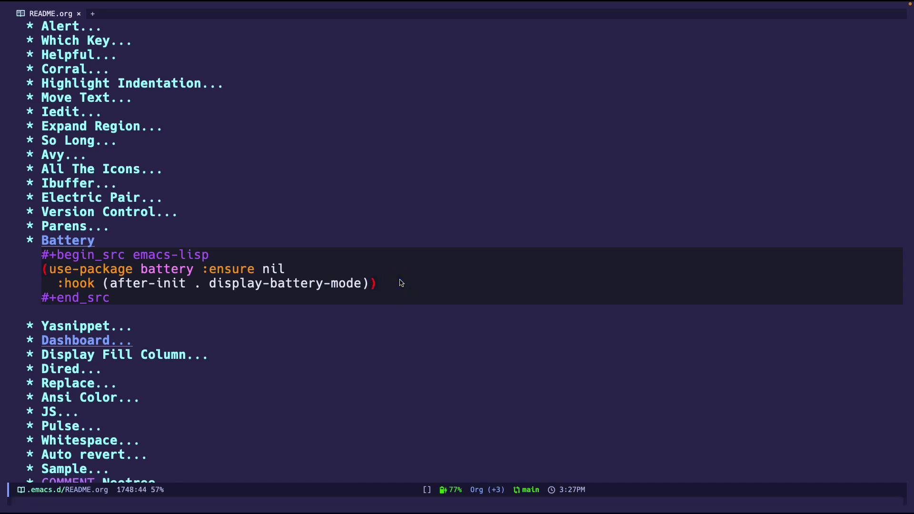
pyautogui.press('Up')
pyautogui.press('Up')
pyautogui.press('Up')
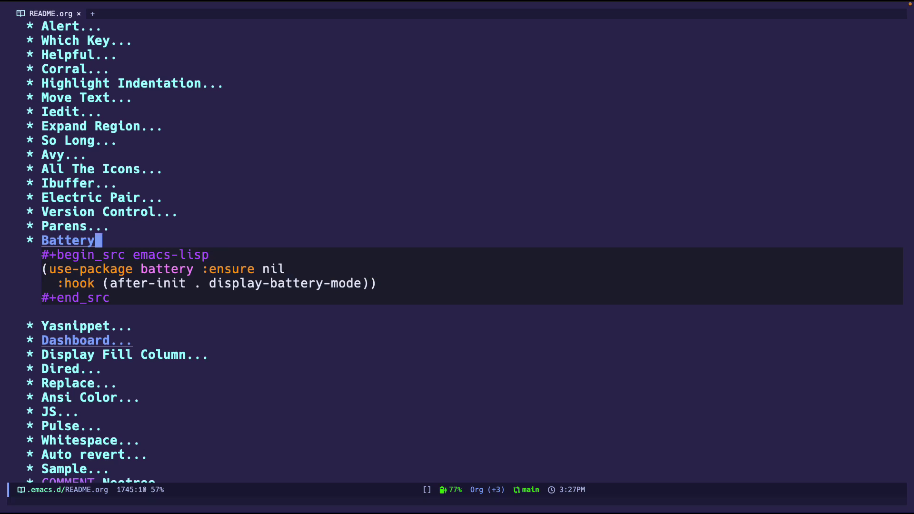
pyautogui.hotkey('alt', 'b')
pyautogui.press('Right')
pyautogui.press('Right')
pyautogui.press('Right')
# - Show battery.el source alone in enlarged text, briefly selecting its first header line
pyautogui.hotkey('alt', '.')
pyautogui.hotkey('ctrl', 'x')
pyautogui.press('1')
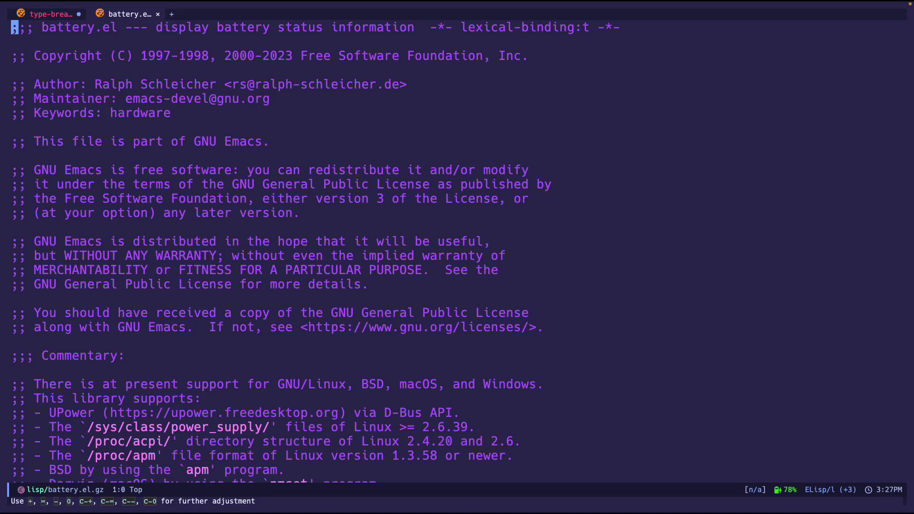
pyautogui.hotkey('ctrl', 'space')
pyautogui.hotkey('ctrl', 'e')
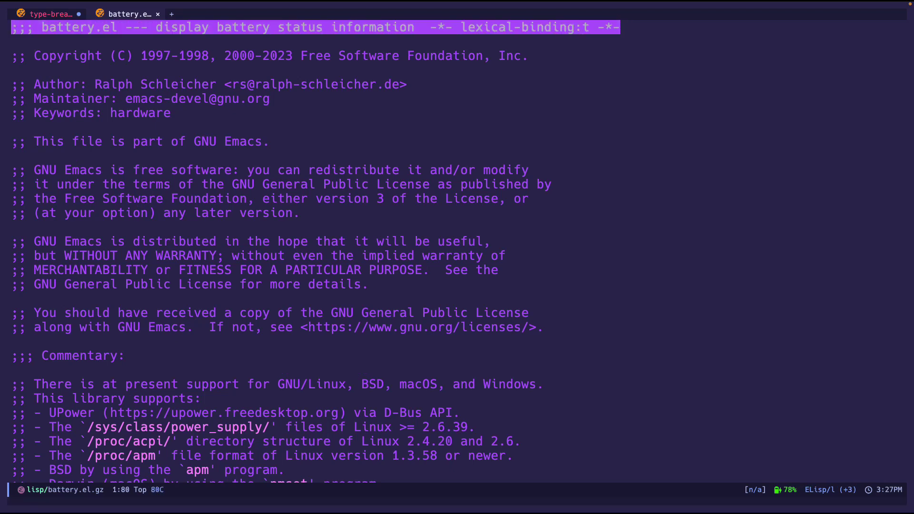
pyautogui.hotkey('ctrl', 'g')
# - Move past the header comments, then jump to the battery-load-low defcustom via a 'defcustom' line search
pyautogui.press('Down')
pyautogui.hotkey('alt', 'e')
pyautogui.hotkey('alt', 'e')
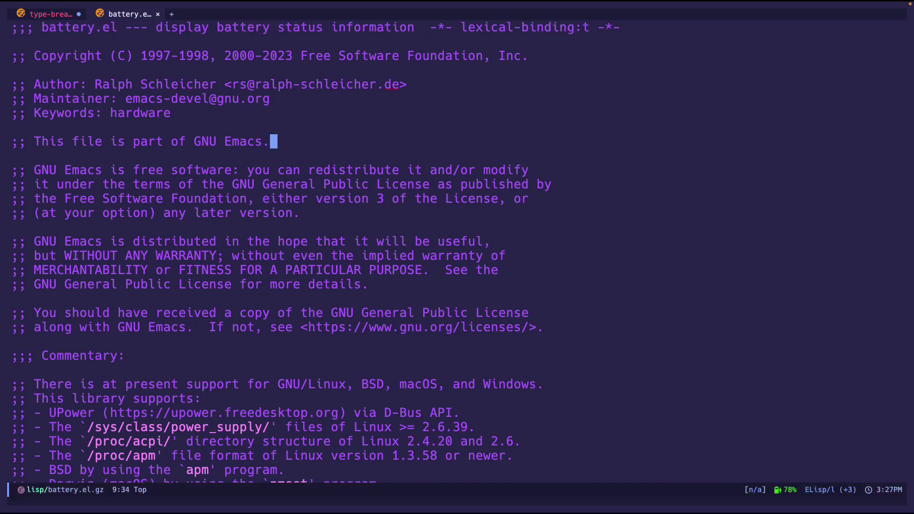
pyautogui.hotkey('alt', 'g')
pyautogui.hotkey('alt', 'g')
pyautogui.write('defc')
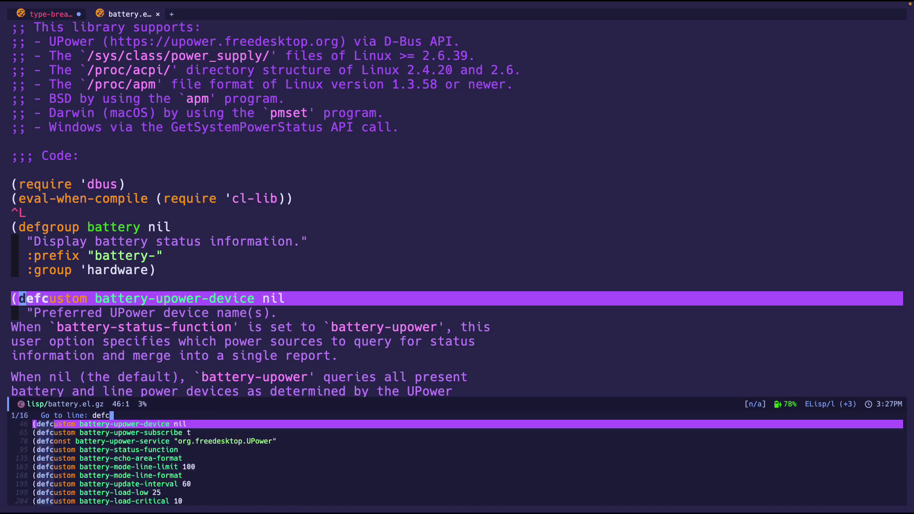
pyautogui.write('ustom')
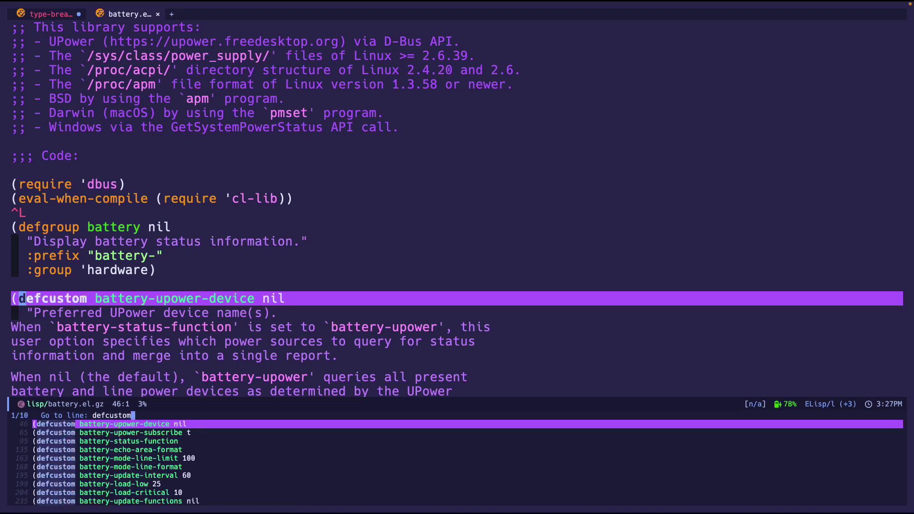
pyautogui.press('Down')
pyautogui.press('Down')
pyautogui.press('Down')
pyautogui.press('Down')
pyautogui.press('Down')
pyautogui.press('Down')
pyautogui.press('Down')
pyautogui.press('Return')
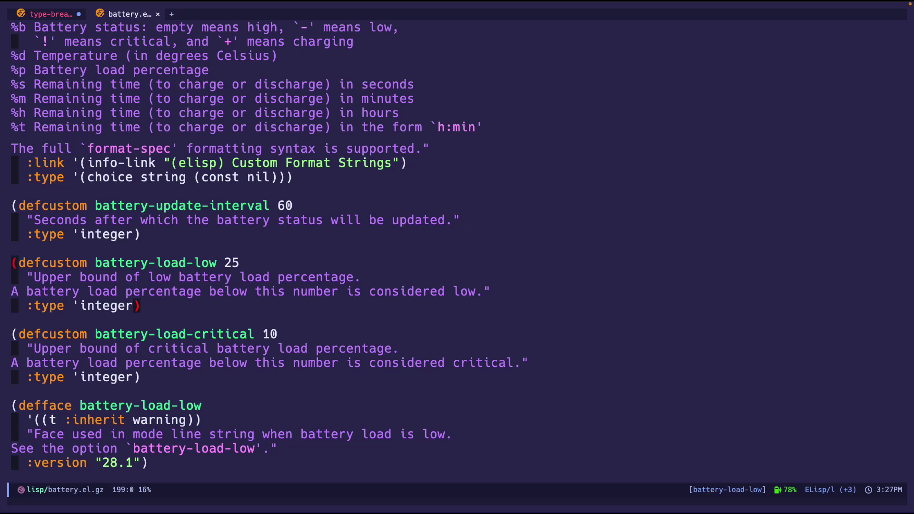
pyautogui.hotkey('alt', 'f')
pyautogui.hotkey('alt', 'f')
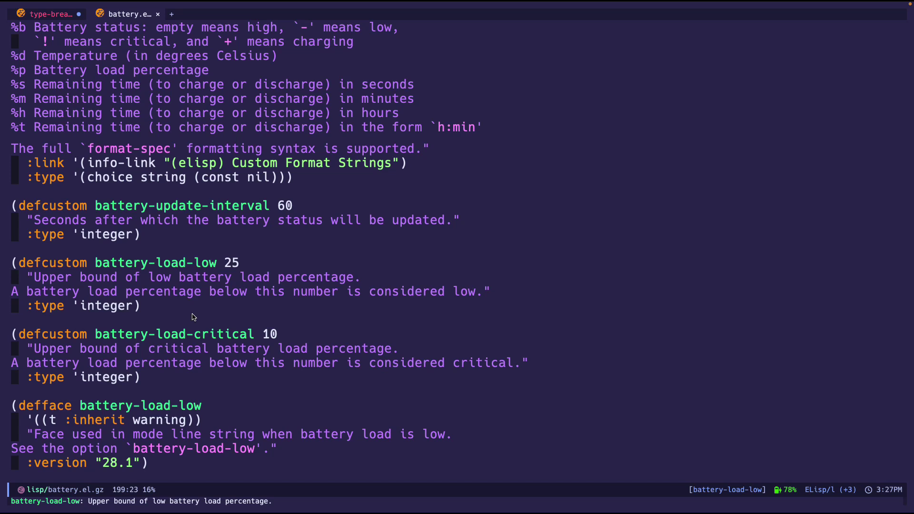
pyautogui.doubleClick(231, 263)
pyautogui.click(259, 334)
pyautogui.doubleClick(268, 335)
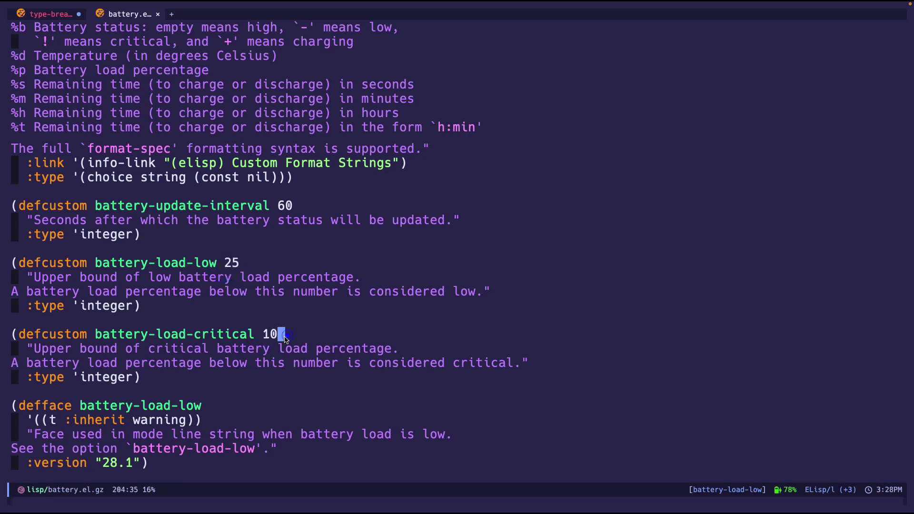
pyautogui.scroll(-1, 270, 352)
pyautogui.scroll(-1, 270, 353)
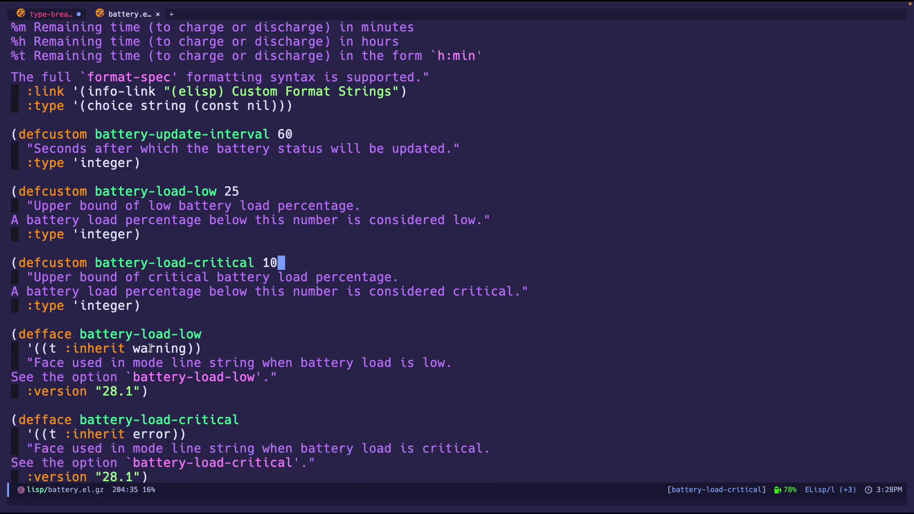
pyautogui.moveTo(94, 334); pyautogui.dragTo(208, 348)
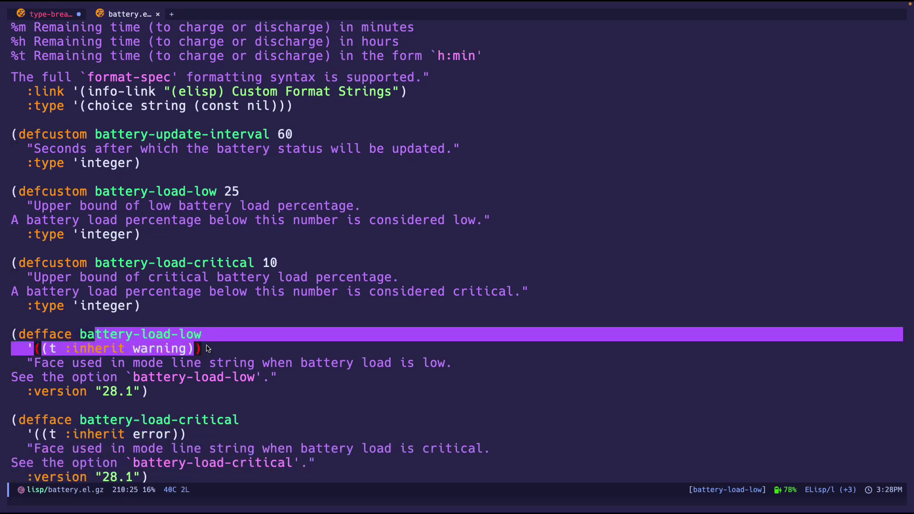
pyautogui.click(207, 348)
pyautogui.moveTo(44, 348); pyautogui.dragTo(143, 349)
pyautogui.click(174, 349)
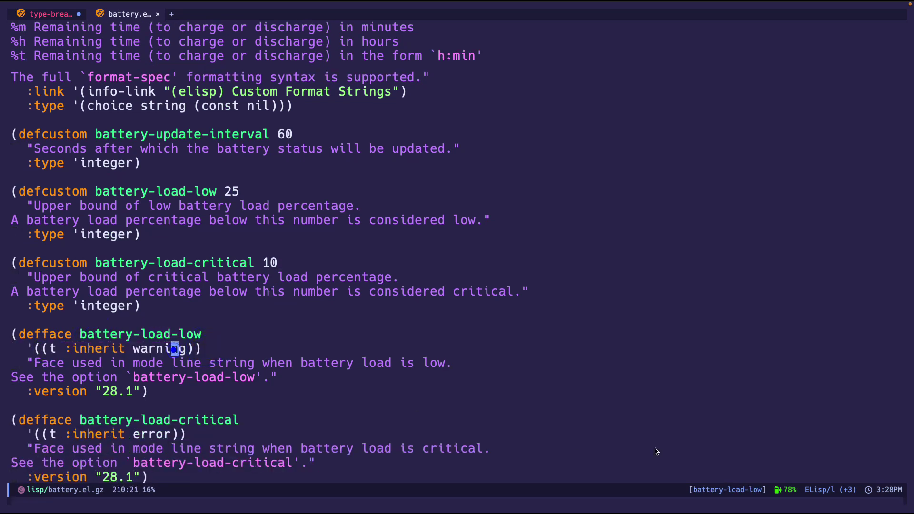
pyautogui.scroll(-1, 251, 381)
pyautogui.scroll(-1, 251, 380)
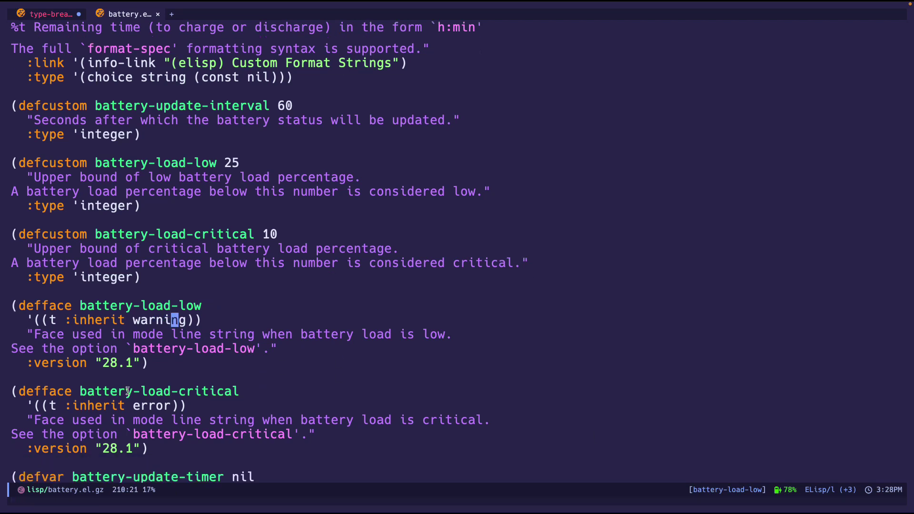
pyautogui.moveTo(80, 392); pyautogui.dragTo(239, 391)
pyautogui.click(175, 420)
pyautogui.moveTo(186, 406); pyautogui.dragTo(71, 407)
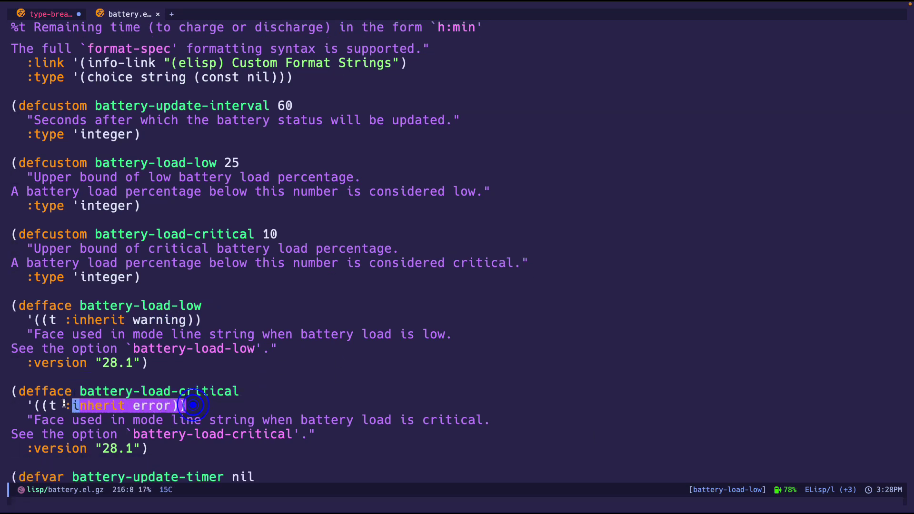
pyautogui.click(165, 334)
pyautogui.moveTo(118, 306); pyautogui.dragTo(211, 322)
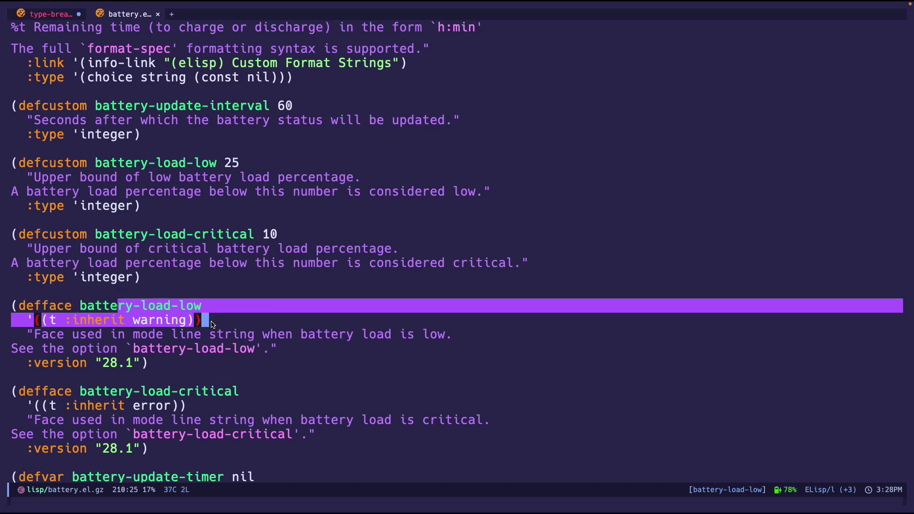
pyautogui.click(189, 406)
pyautogui.moveTo(188, 405); pyautogui.dragTo(97, 391)
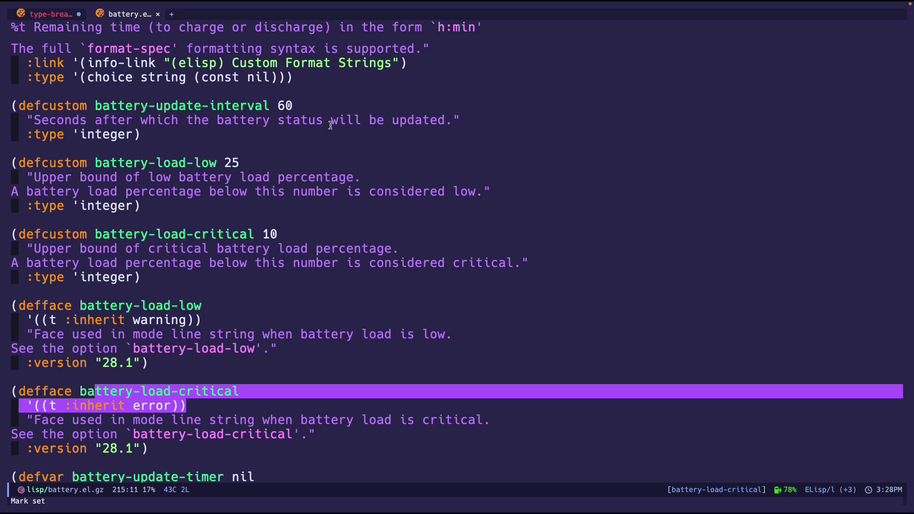
pyautogui.moveTo(102, 106); pyautogui.dragTo(293, 105)
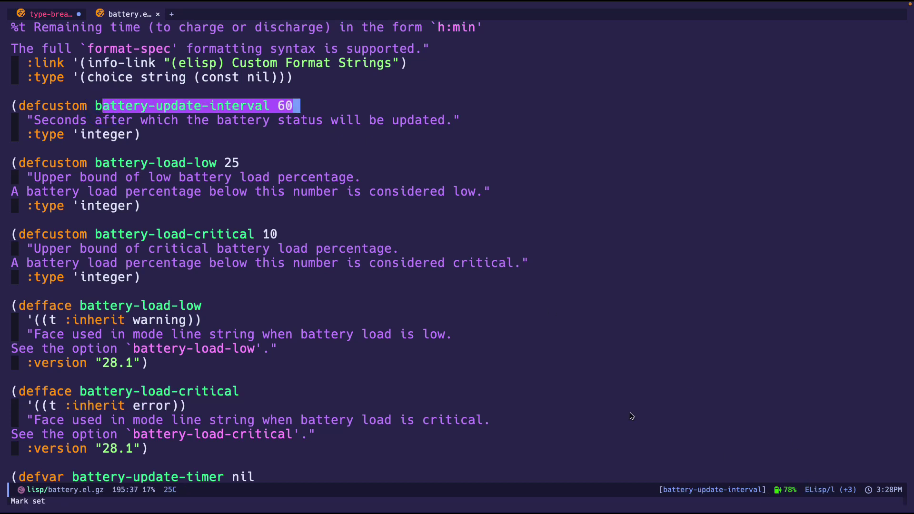
pyautogui.click(620, 392)
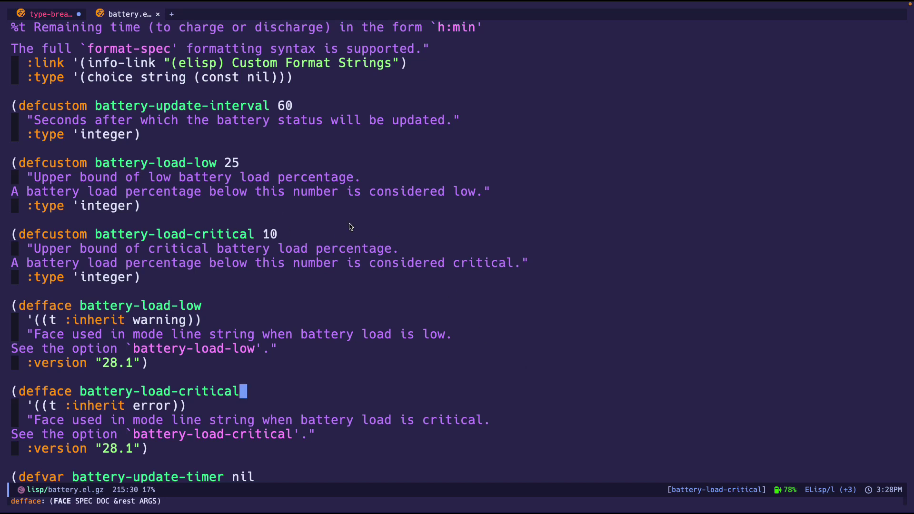
pyautogui.click(371, 221)
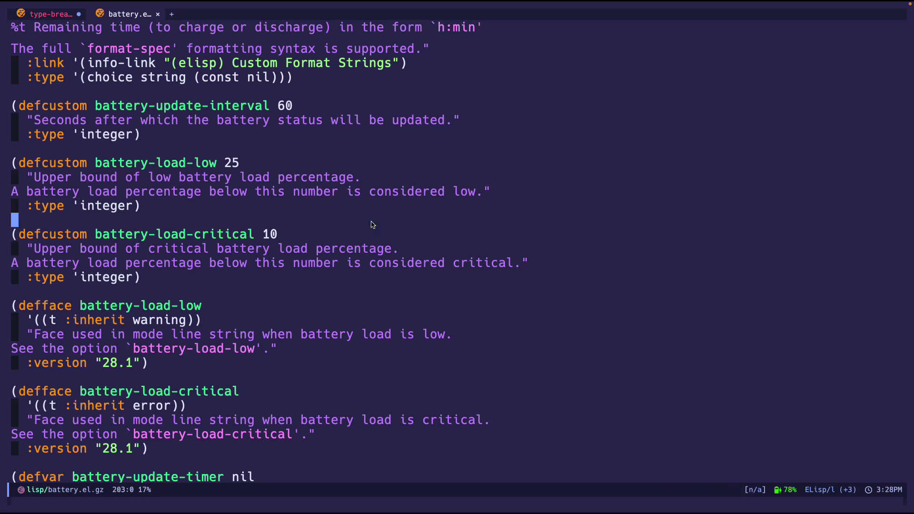
# - Jump to the battery-update-functions defcustom, recenter it at the top, and highlight the docstring's first line
pyautogui.hotkey('ctrl', 's')
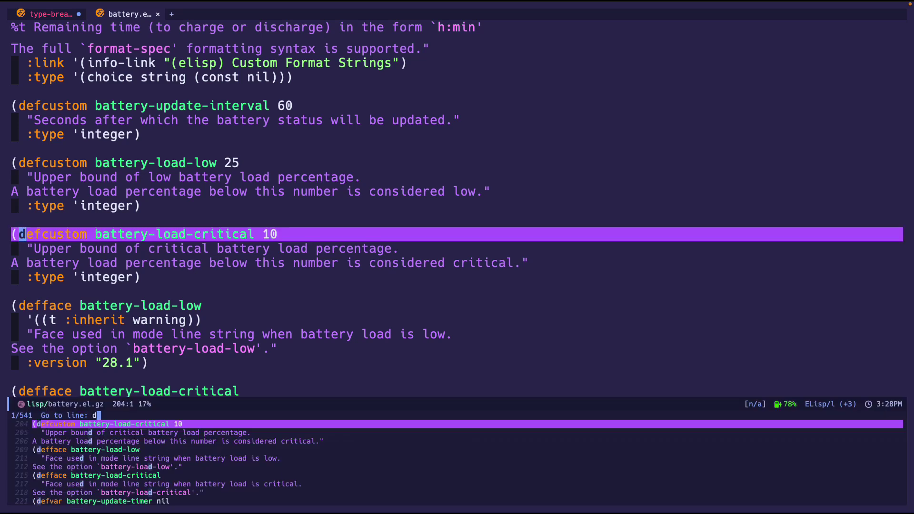
pyautogui.write('defcustom')
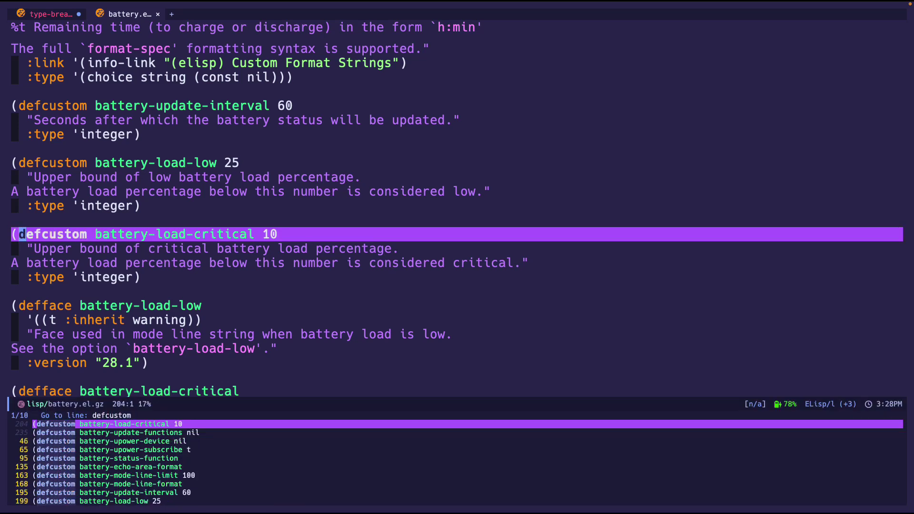
pyautogui.write(' function')
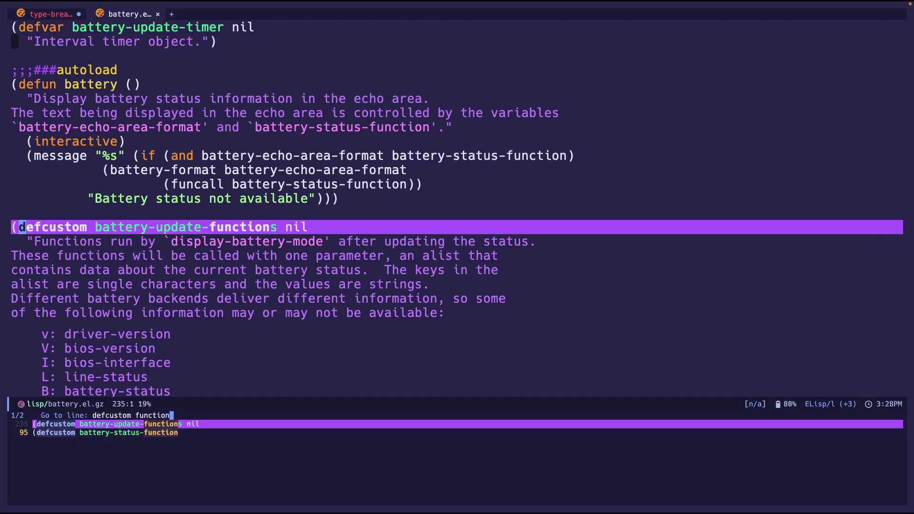
pyautogui.press('Return')
pyautogui.hotkey('ctrl', 'l')
pyautogui.hotkey('ctrl', 'l')
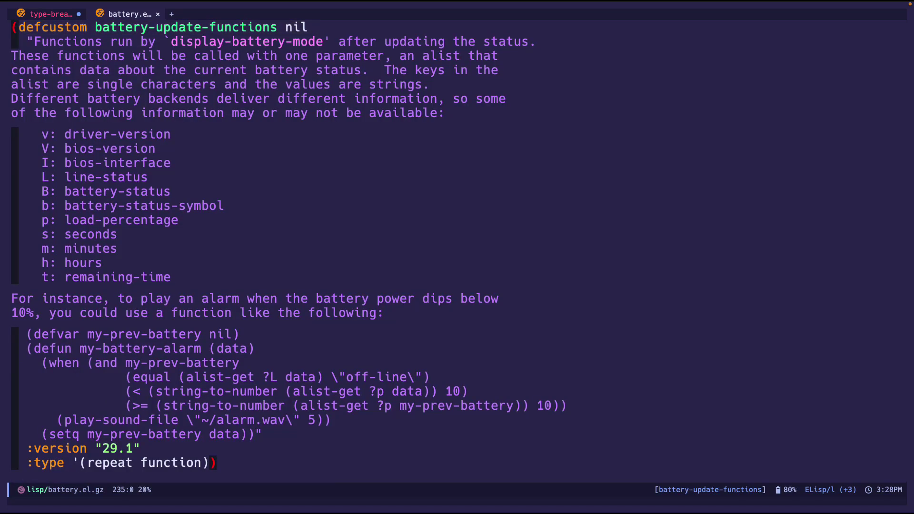
pyautogui.press('Down')
pyautogui.press('V')
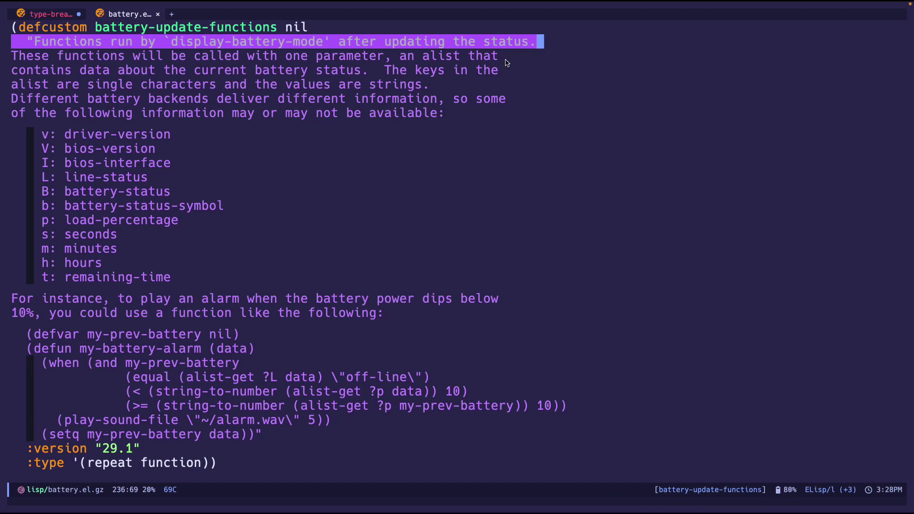
# - Highlight the option name battery-update-functions, then point at the available-information text
pyautogui.click(576, 127)
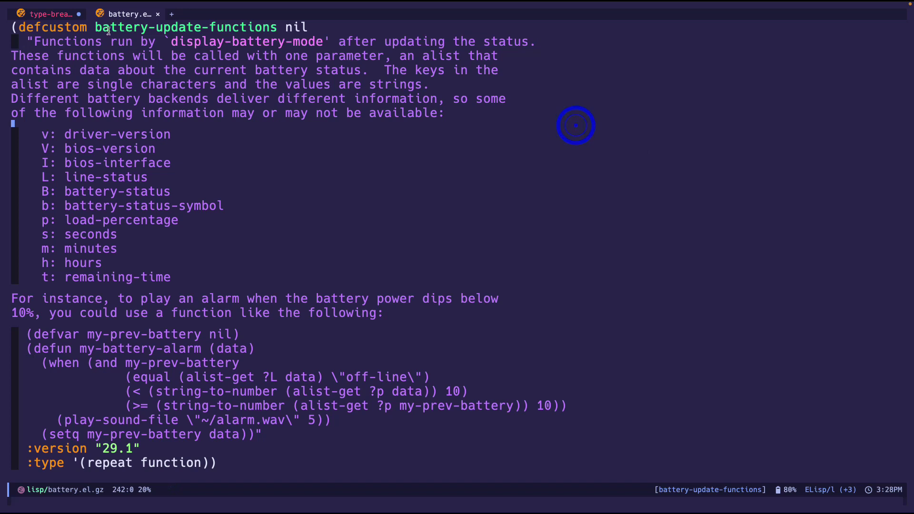
pyautogui.moveTo(95, 27); pyautogui.dragTo(280, 27)
pyautogui.click(280, 29)
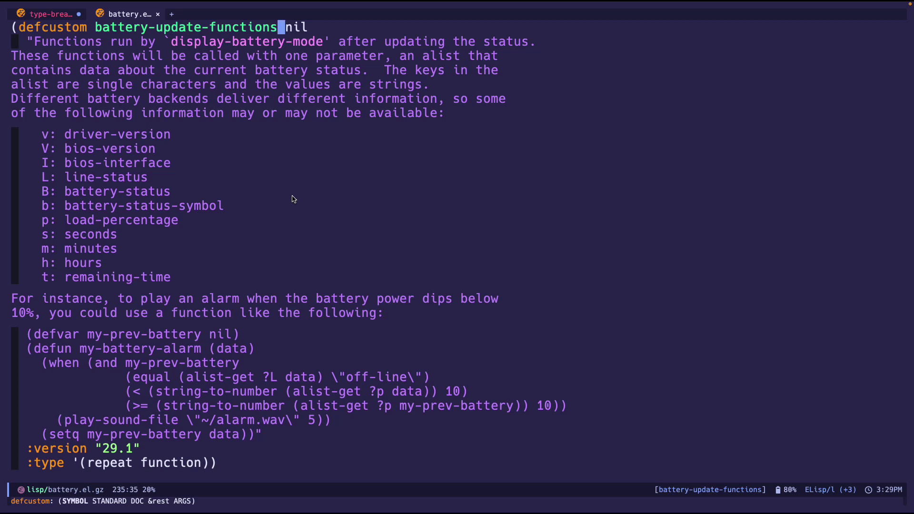
pyautogui.click(179, 289)
pyautogui.click(174, 115)
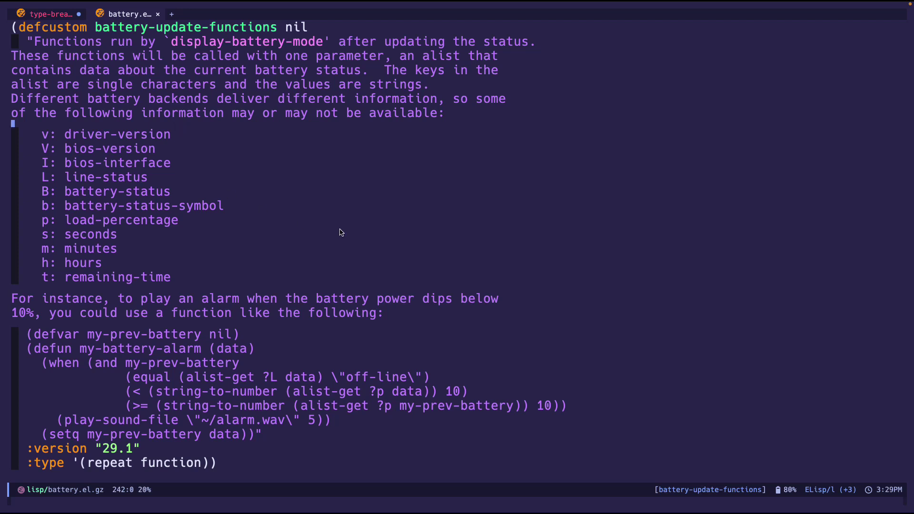
# - Shrink the text to reveal the alarm example, with point on the autoload line before display-battery-mode
pyautogui.press('Up')
pyautogui.press('Up')
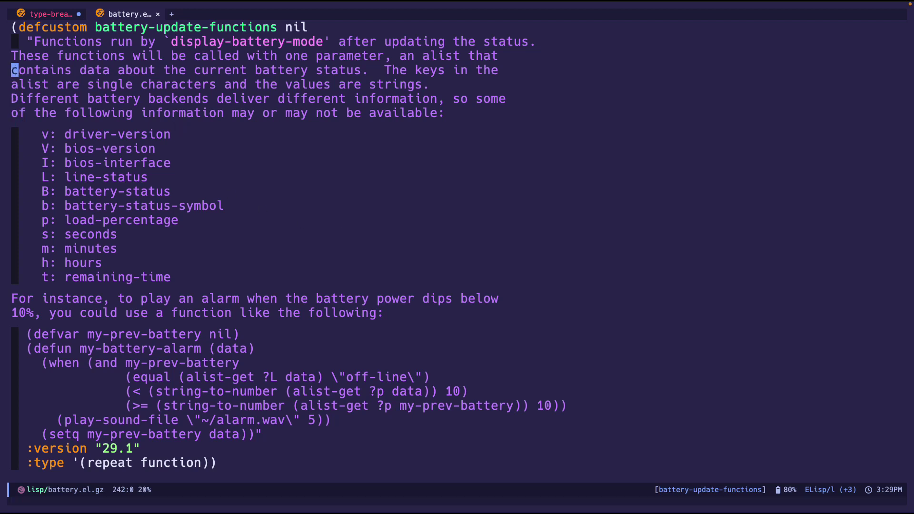
pyautogui.press('Up')
pyautogui.press('Up')
pyautogui.press('Up')
pyautogui.press('Up')
pyautogui.press('Up')
pyautogui.hotkey('ctrl', 'x')
pyautogui.hotkey('ctrl', '-')
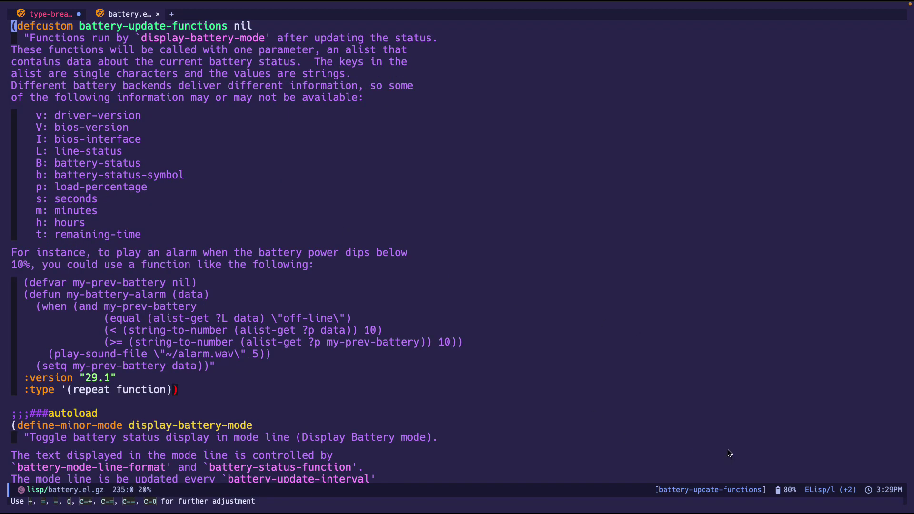
pyautogui.click(645, 413)
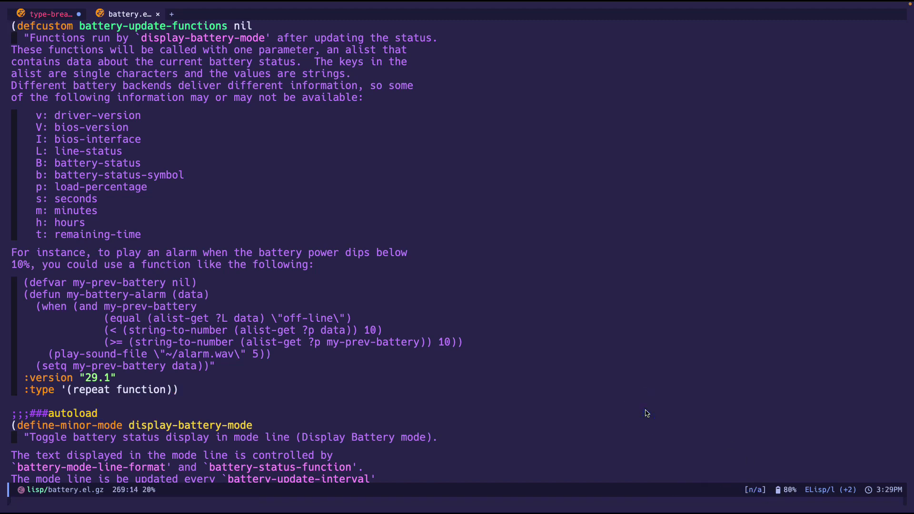
# - Select the entire display-battery-mode form, then deselect at battery-update-handler
pyautogui.press('Down')
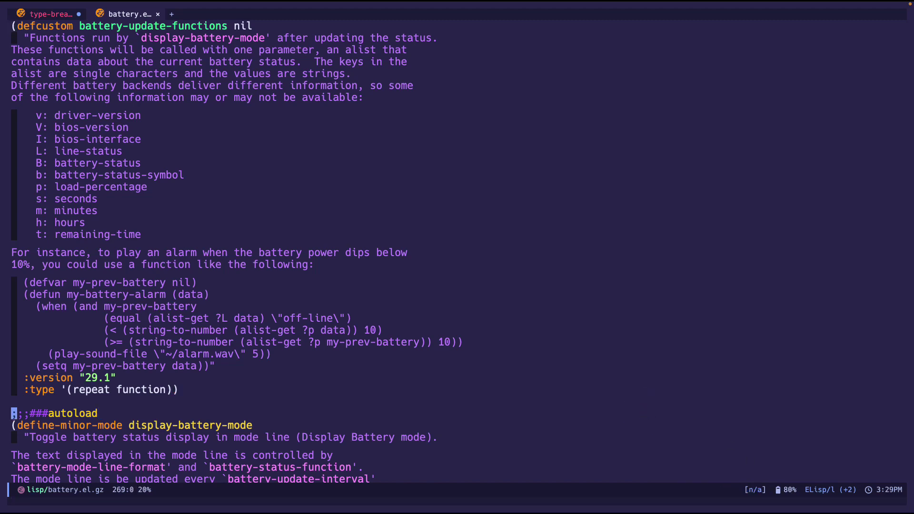
pyautogui.hotkey('ctrl', 'space')
pyautogui.hotkey('ctrl', 'alt', 'f')
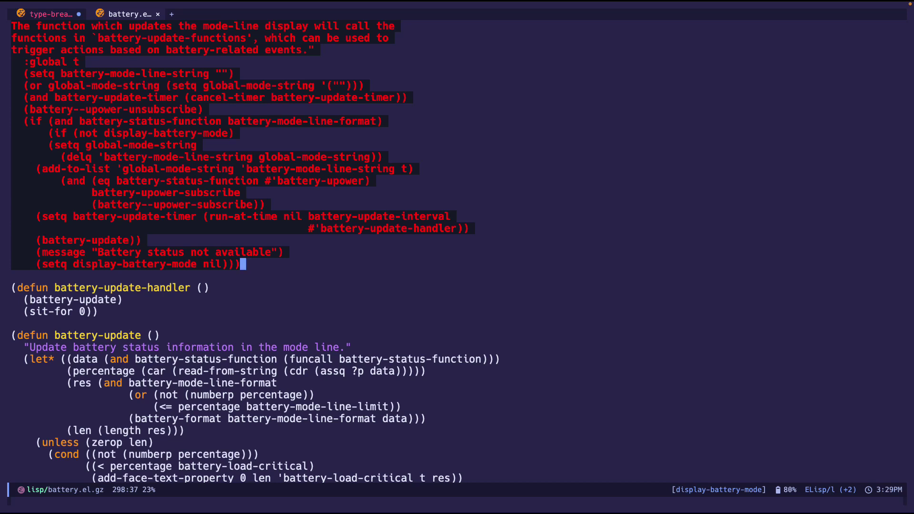
pyautogui.click(95, 311)
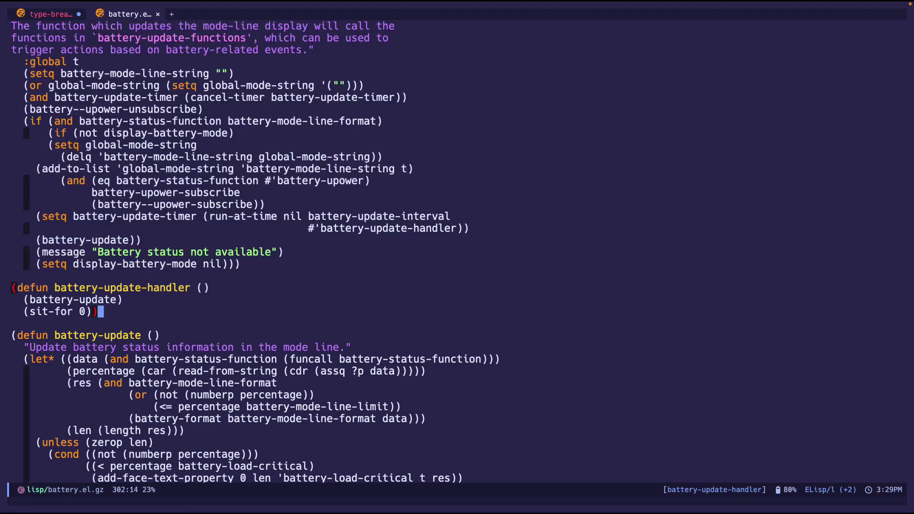